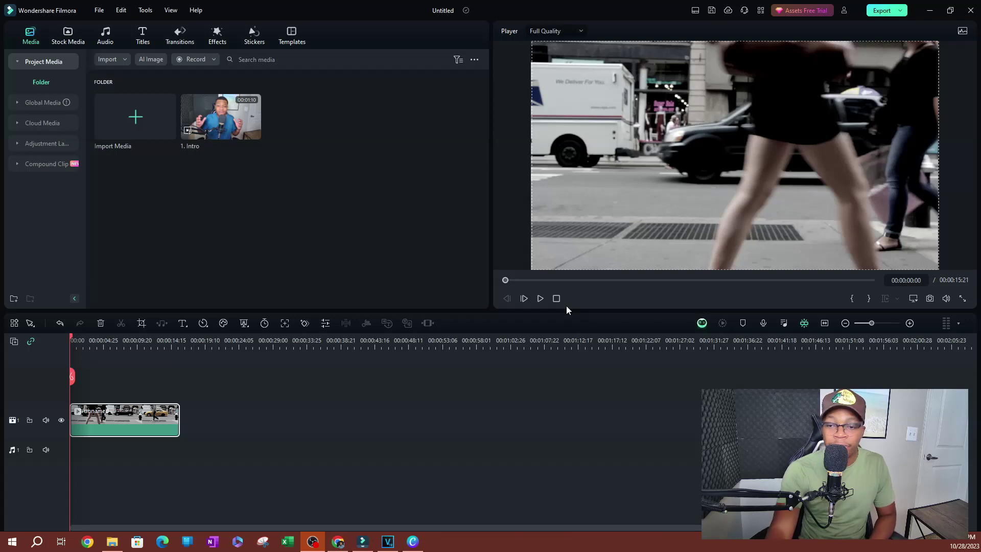
Play the street clip and pause it at 00:00:07:11, the intended cut point.
left_click(540, 298)
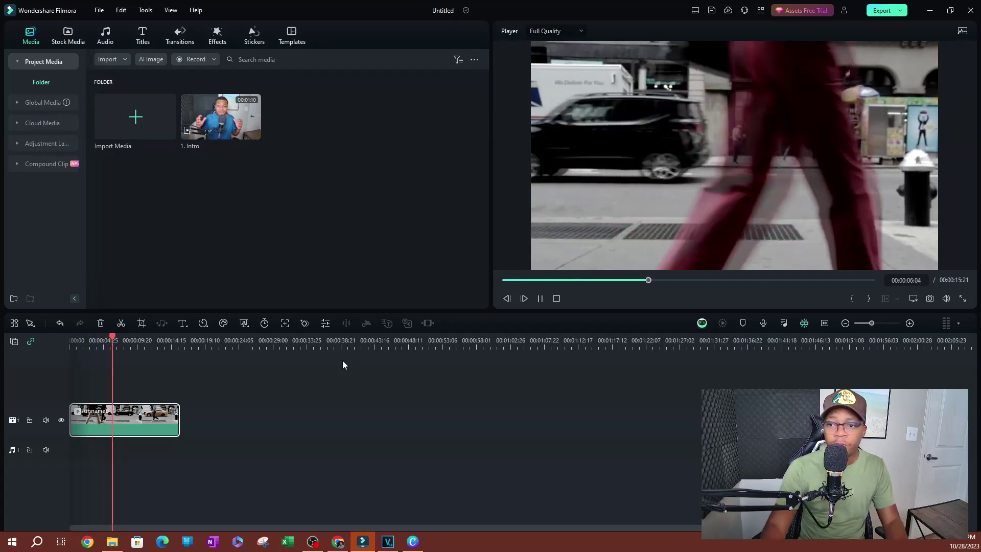
key("space")
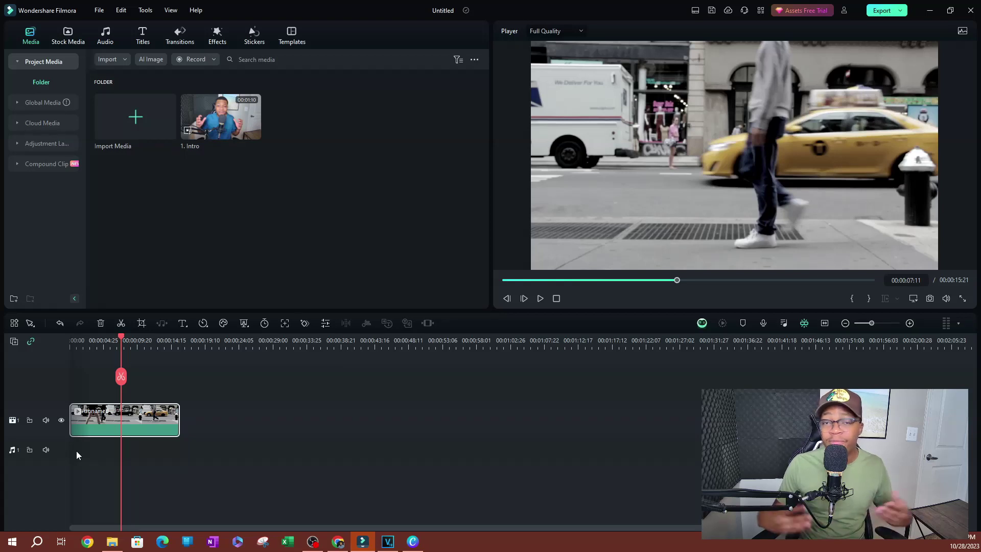
Split the clip at 00:00:07:11, delete the part after the cut, and reselect the trimmed clip.
left_click(122, 377)
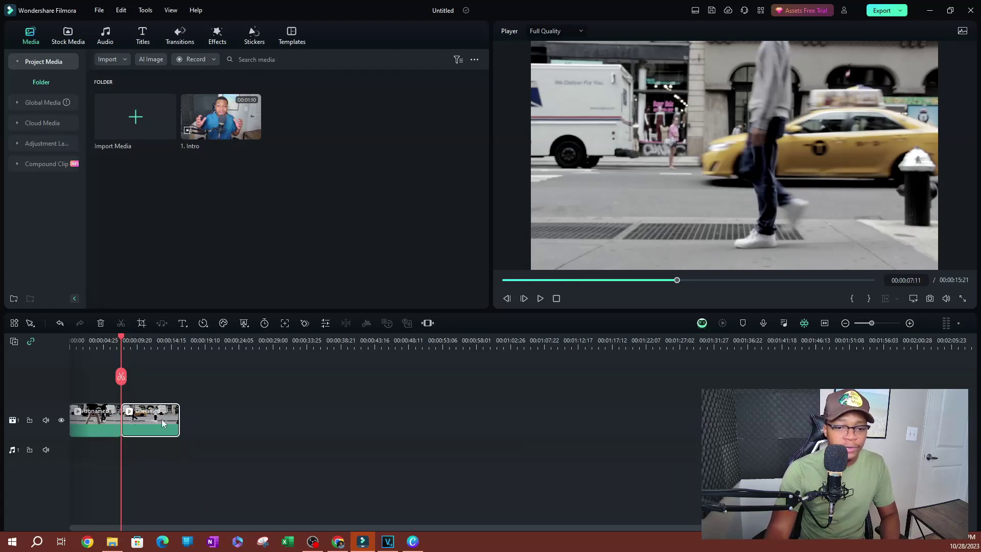
left_click(161, 419)
key("Delete")
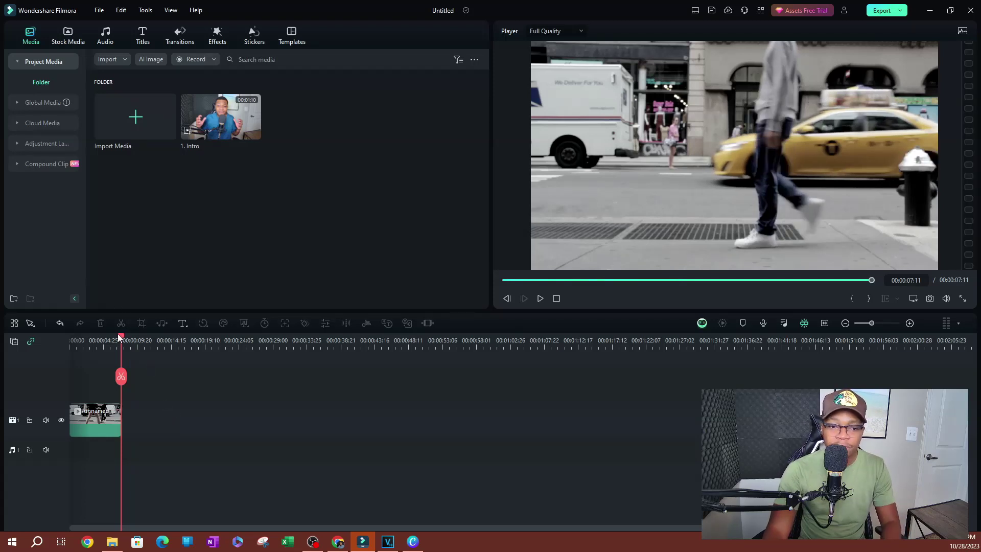
left_click_drag(125, 342, 7, 344)
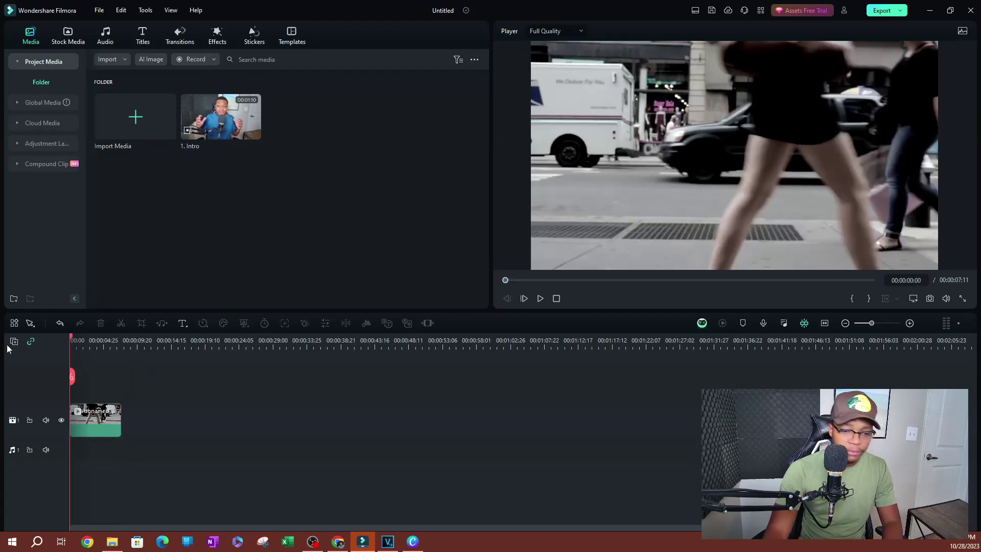
left_click(105, 410)
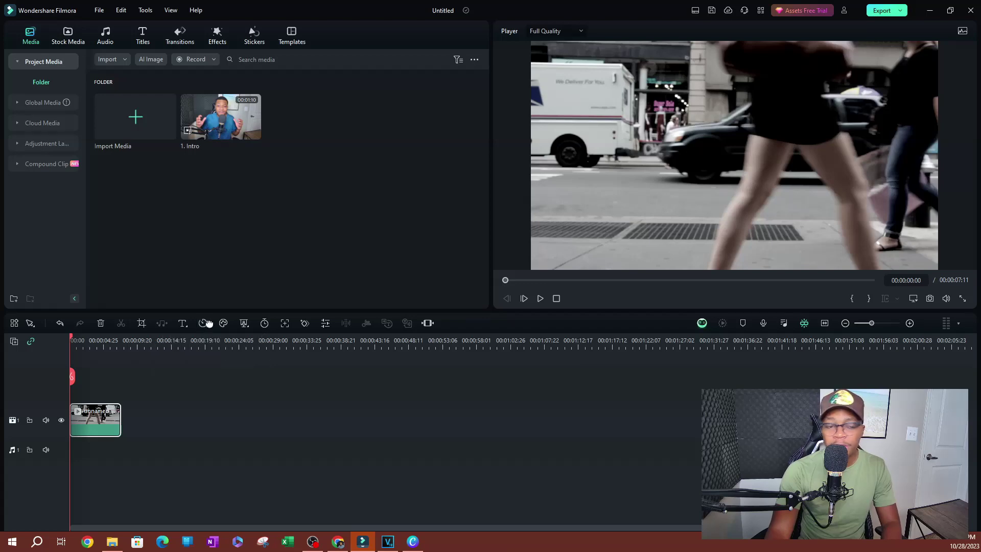
left_click(14, 324)
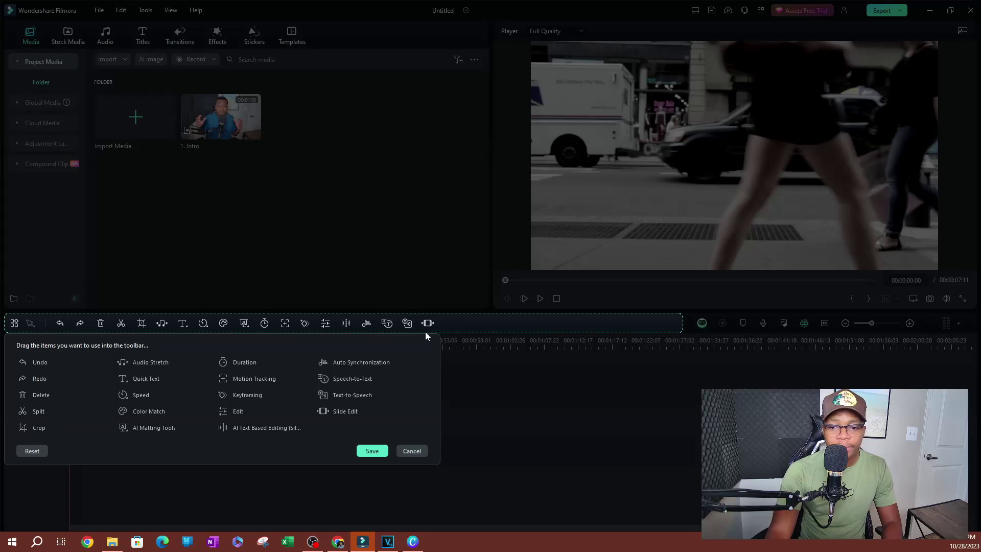
left_click_drag(427, 323, 407, 319)
left_click_drag(339, 411, 447, 323)
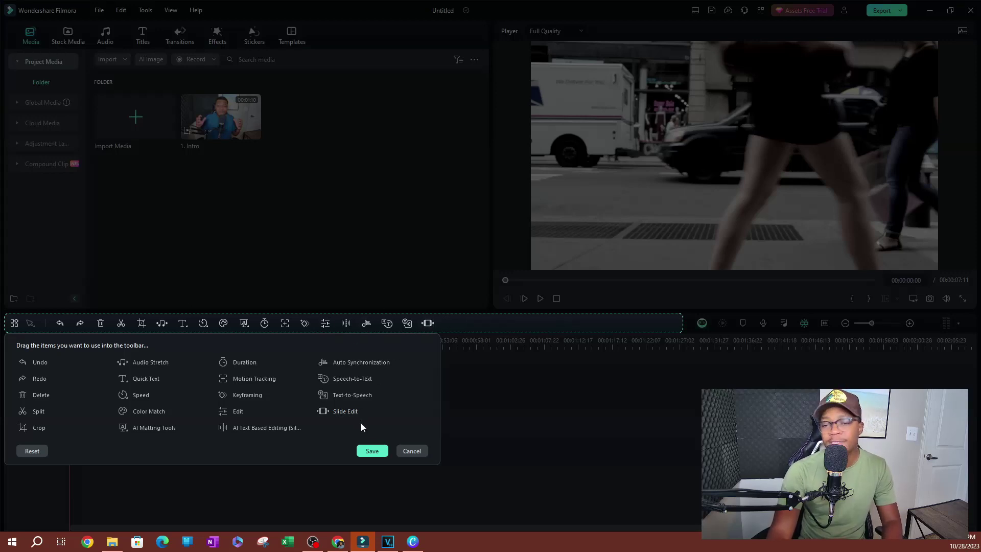
left_click(374, 451)
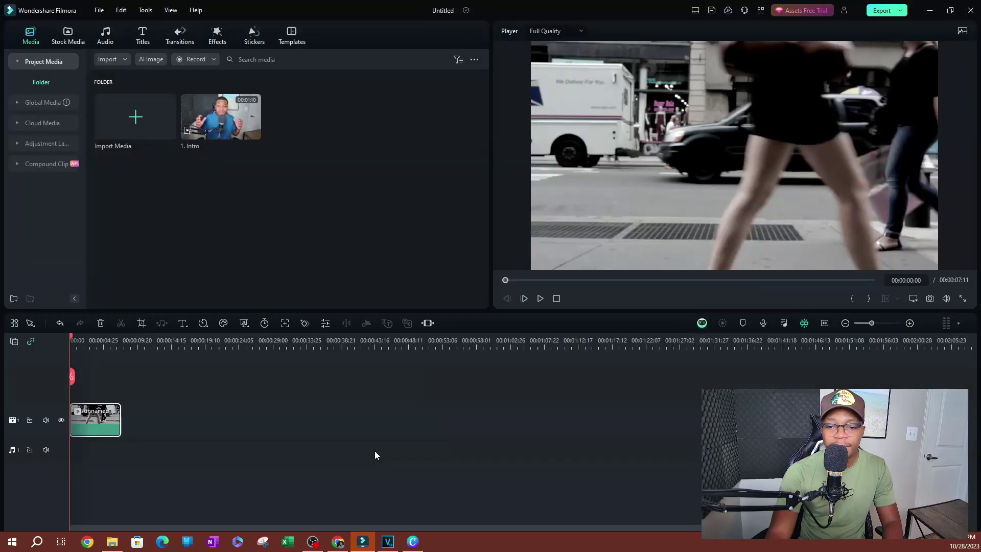
Show the Uniform Speed settings for the street clip, briefly checking the Speed Ramping presets.
left_click(202, 325)
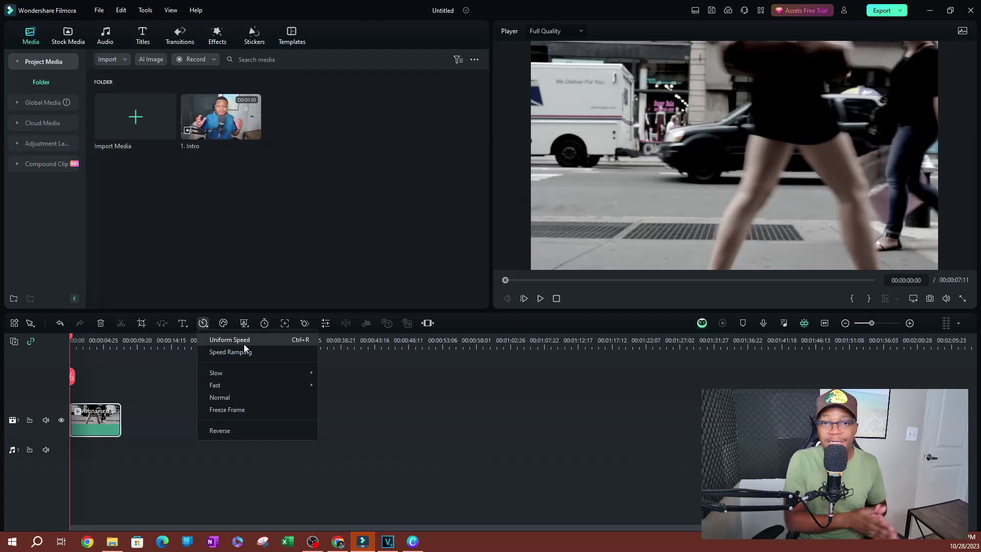
left_click(244, 345)
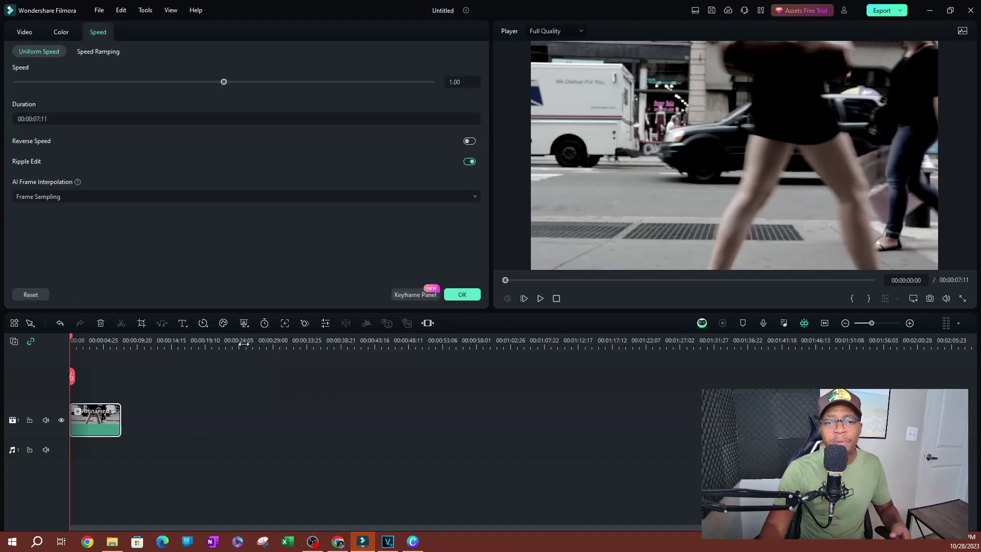
left_click(97, 51)
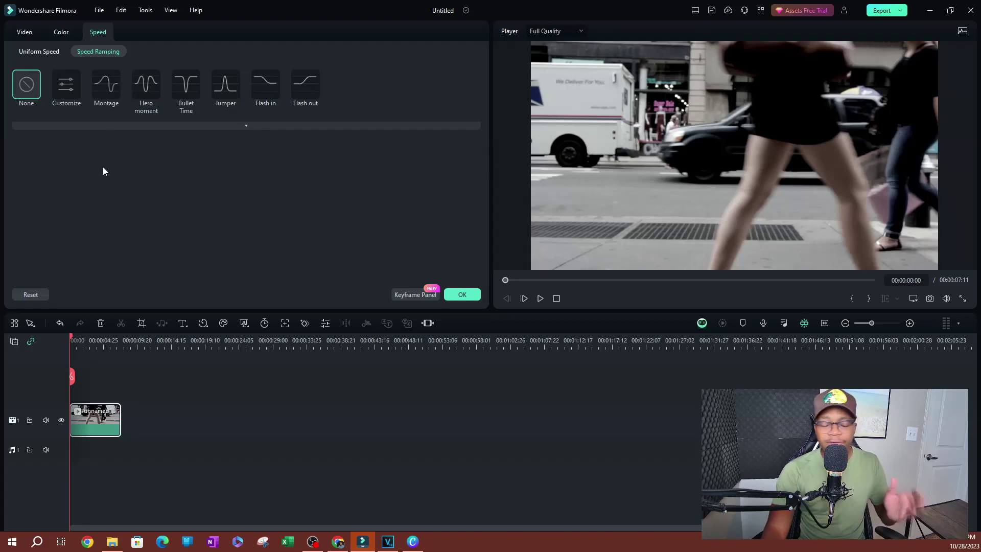
left_click(39, 52)
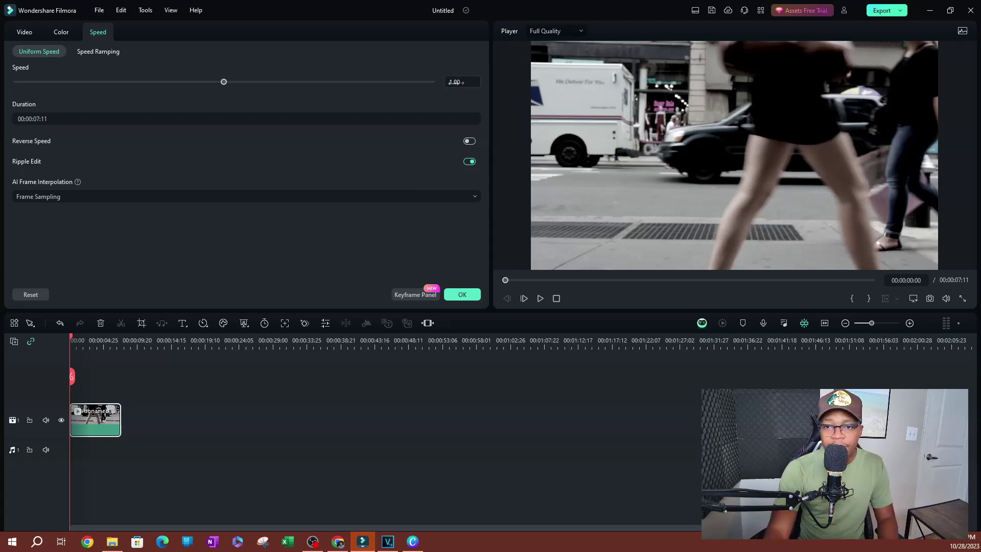
Drag the speed slider from 1.00 down to about 0.43, previewing the slowed playback.
left_click_drag(224, 82, 203, 82)
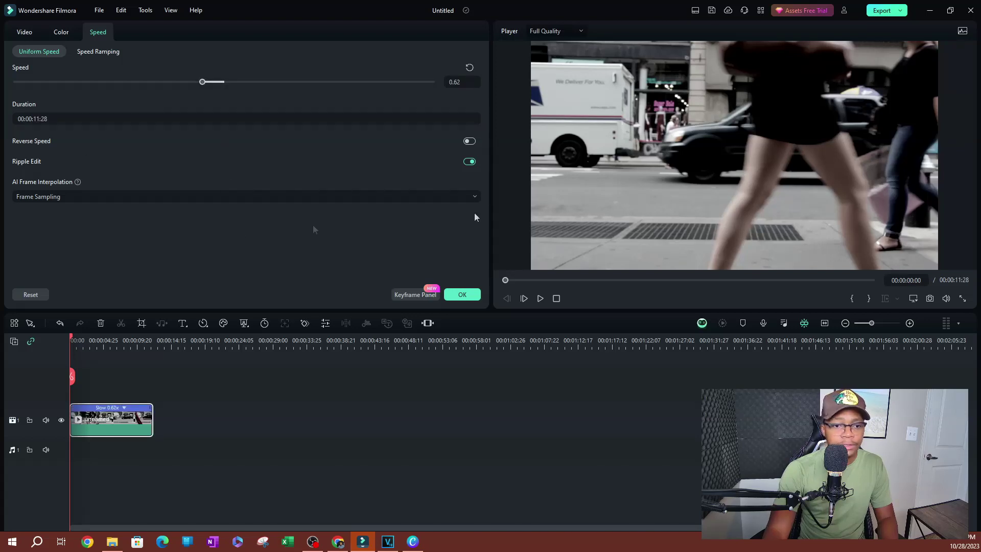
left_click(540, 298)
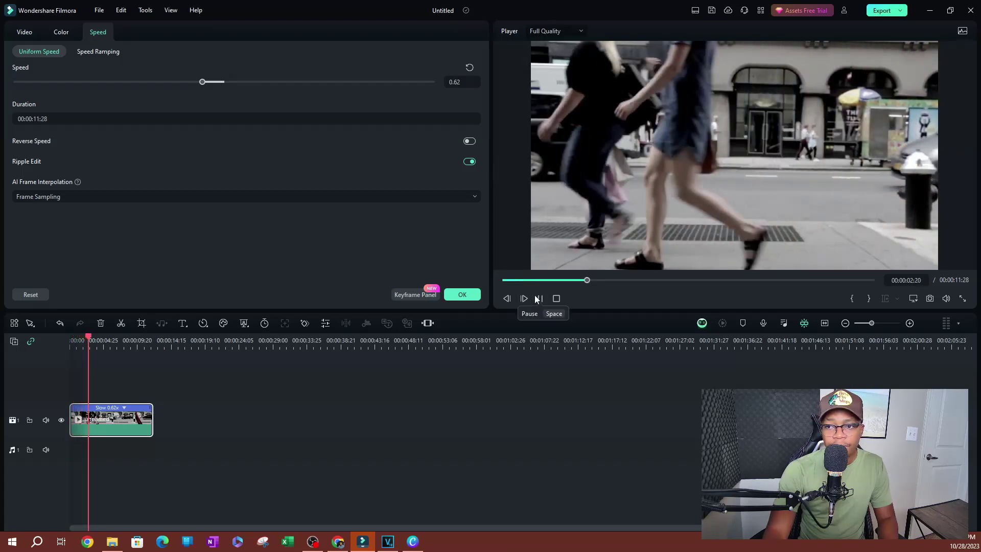
left_click_drag(203, 82, 132, 83)
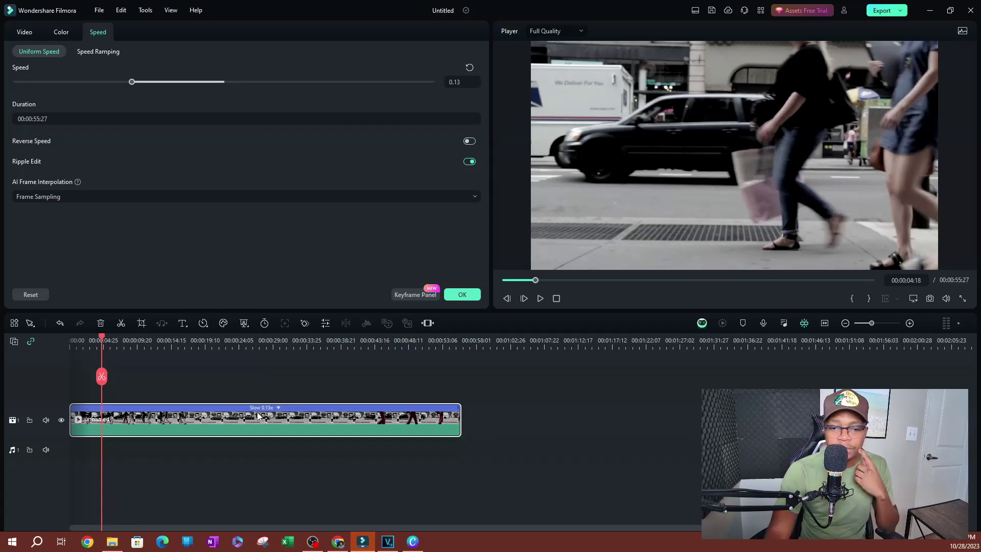
Apply the Slow 0.1x speed preset to the clip, stretching it to 00:01:13:22.
left_click(277, 409)
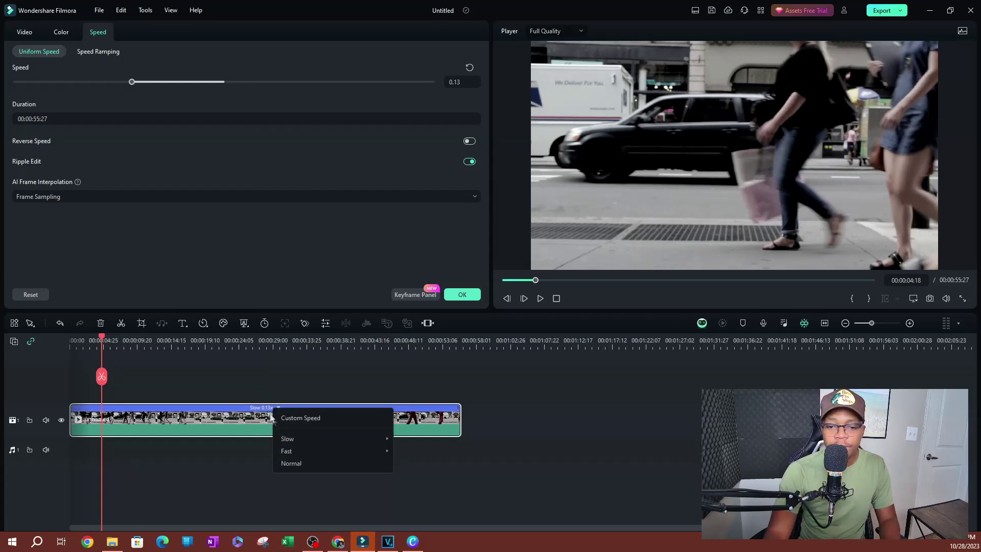
mouse_move(306, 438)
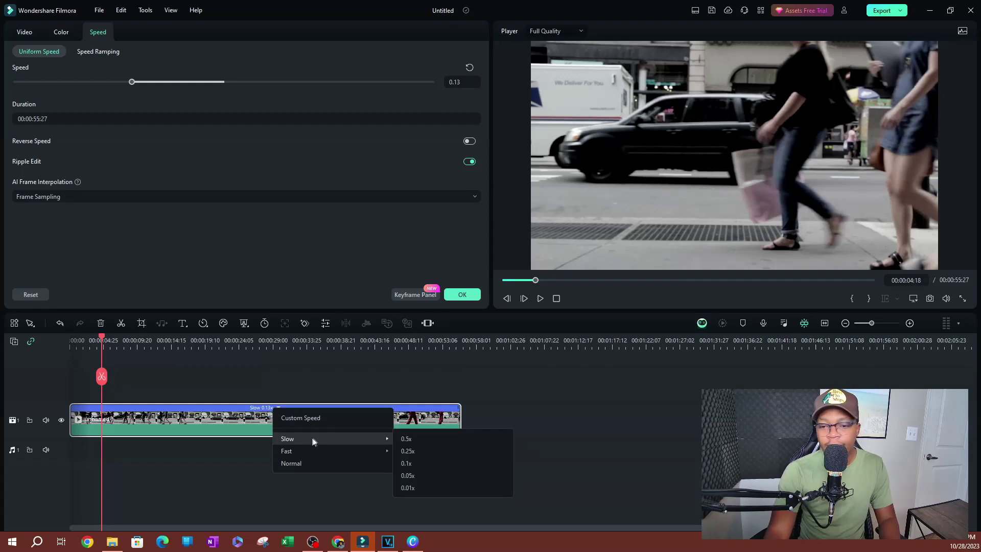
left_click(422, 463)
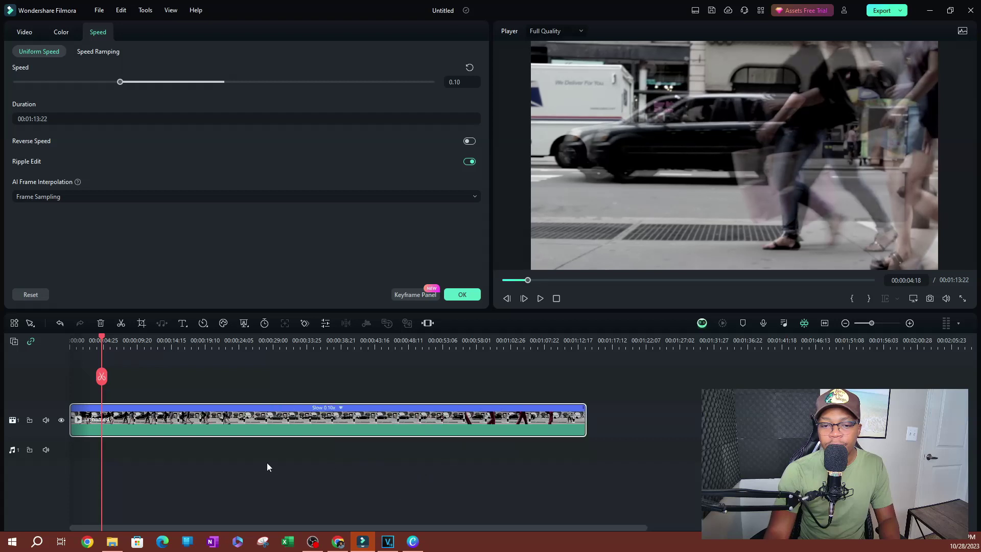
left_click(341, 407)
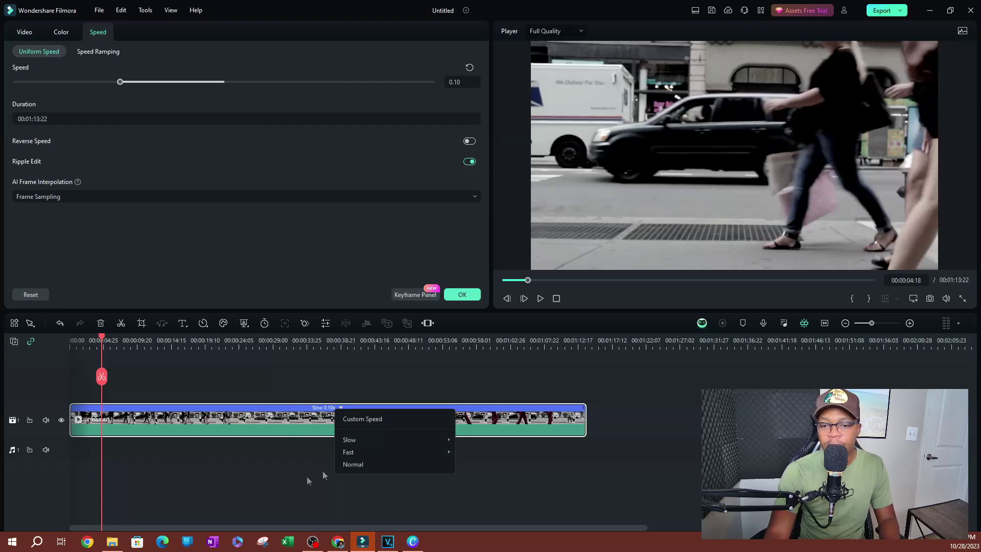
mouse_move(389, 440)
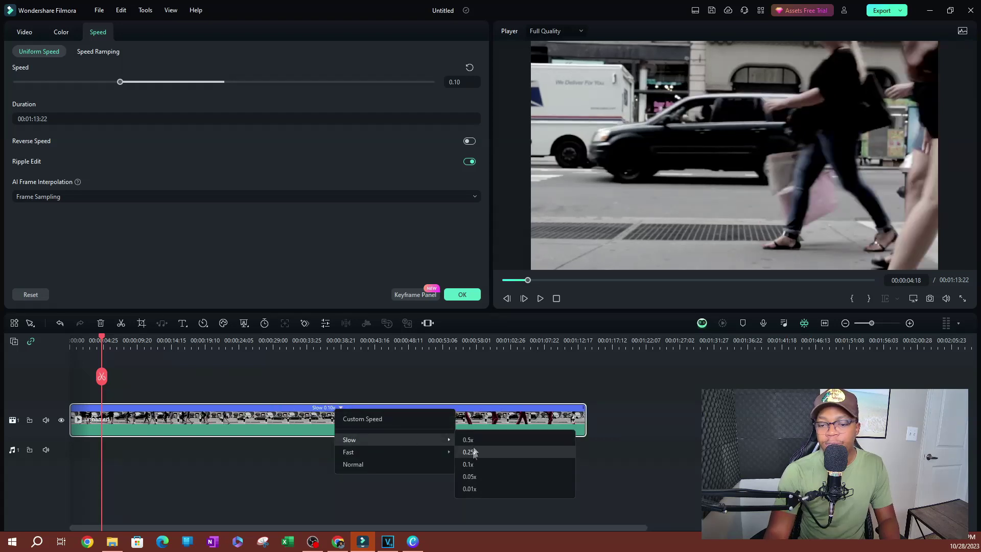
left_click(123, 88)
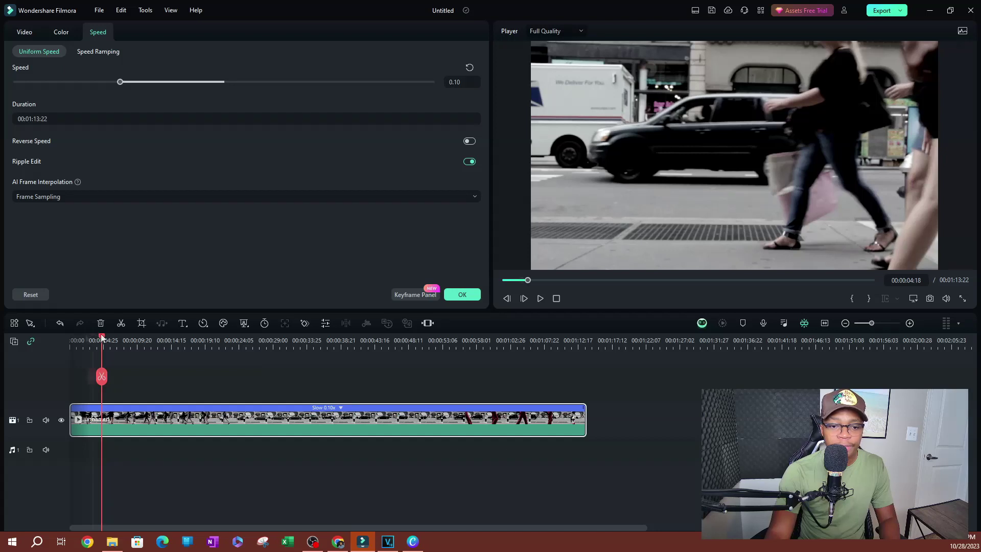
left_click_drag(102, 338, 71, 338)
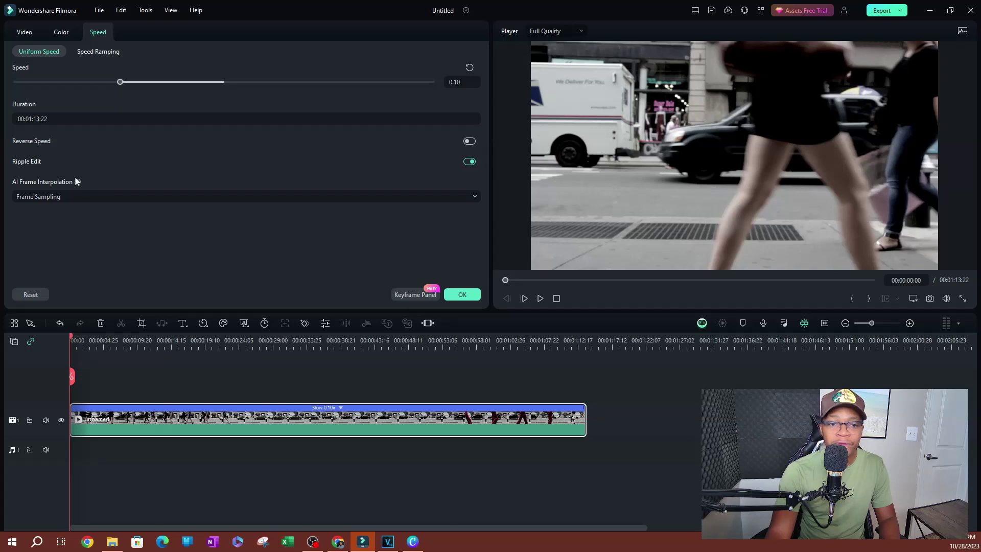
mouse_move(78, 183)
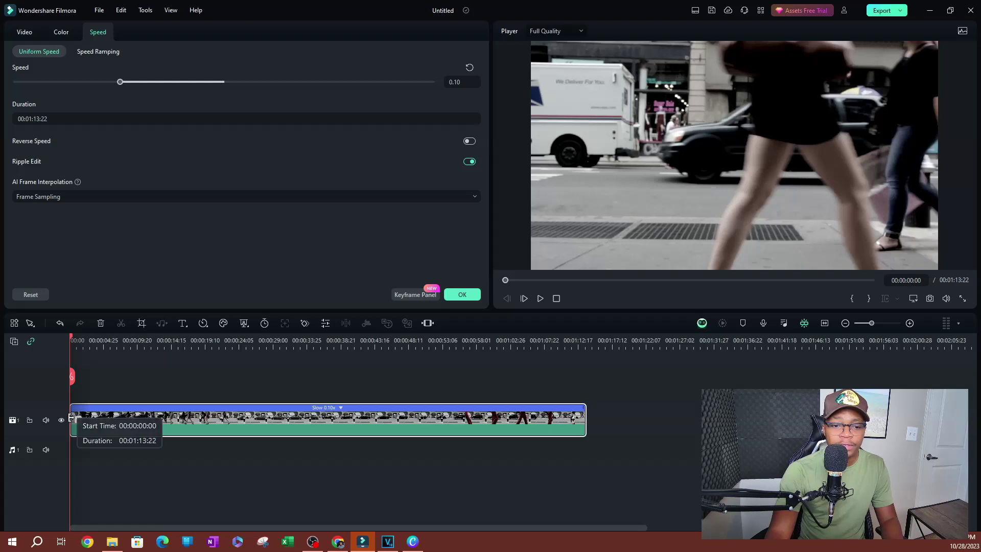
Play back the 0.10x clip to judge its motion, then show the AI Frame Interpolation choices.
key("space")
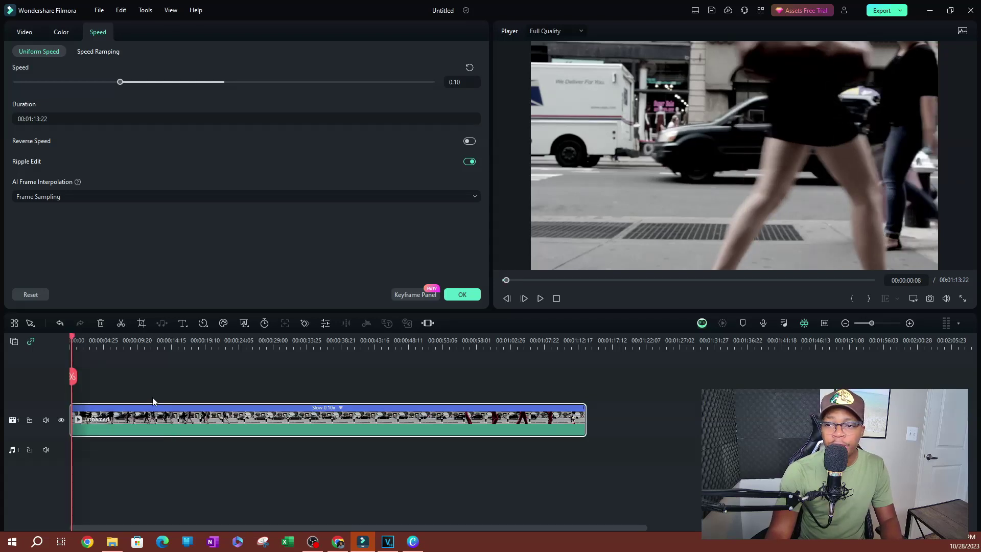
key("space")
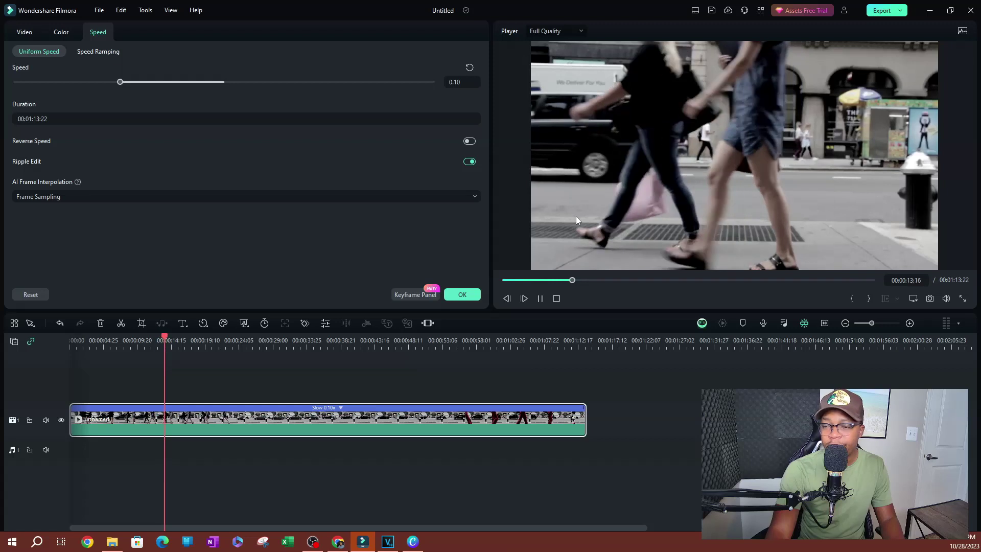
key("space")
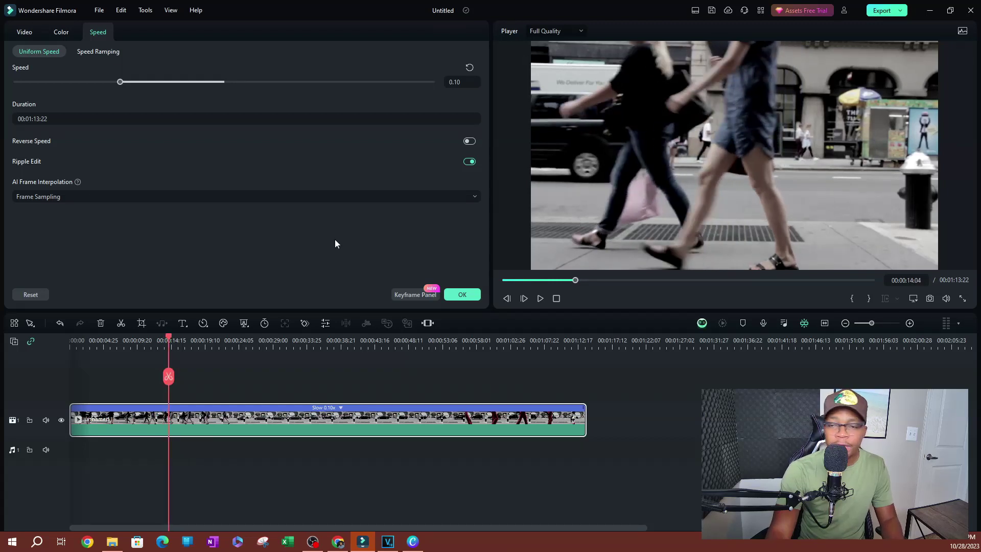
left_click(84, 197)
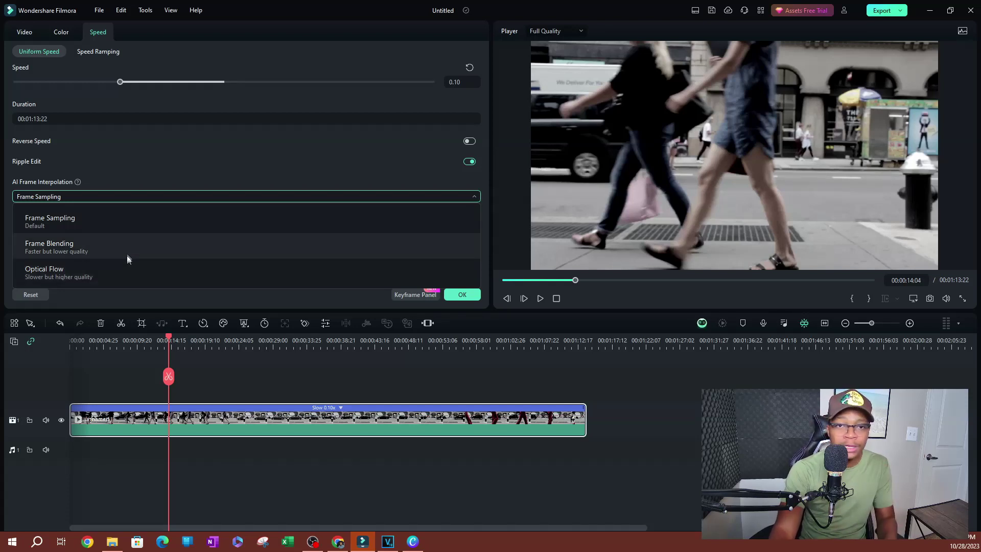
Choose Optical Flow interpolation, return to the clip start, and confirm the speed settings with OK.
left_click(70, 272)
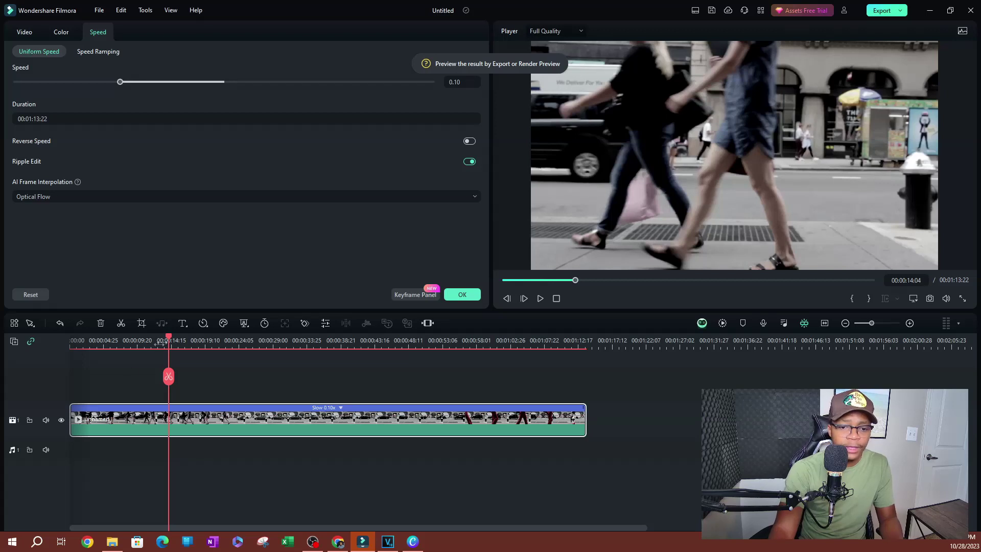
left_click(72, 344)
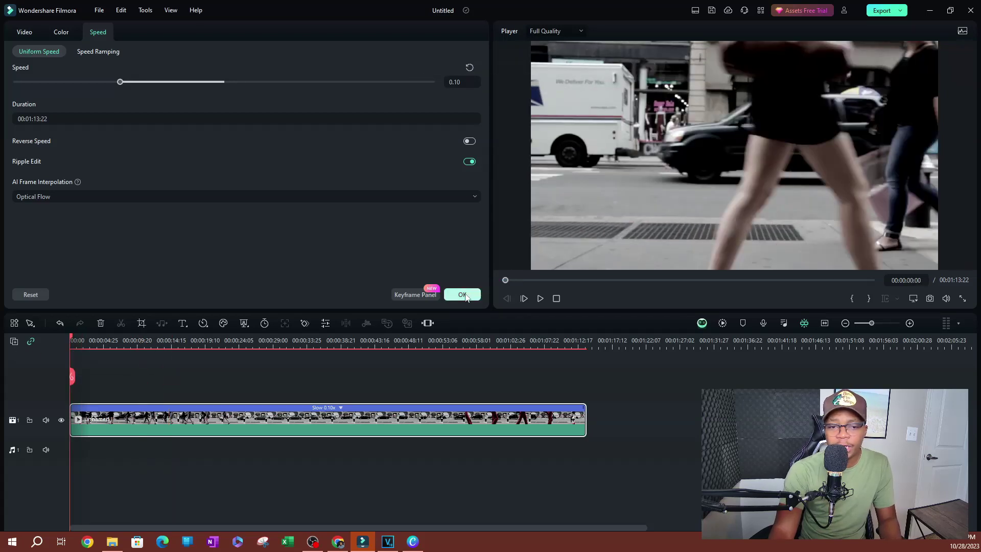
left_click(463, 295)
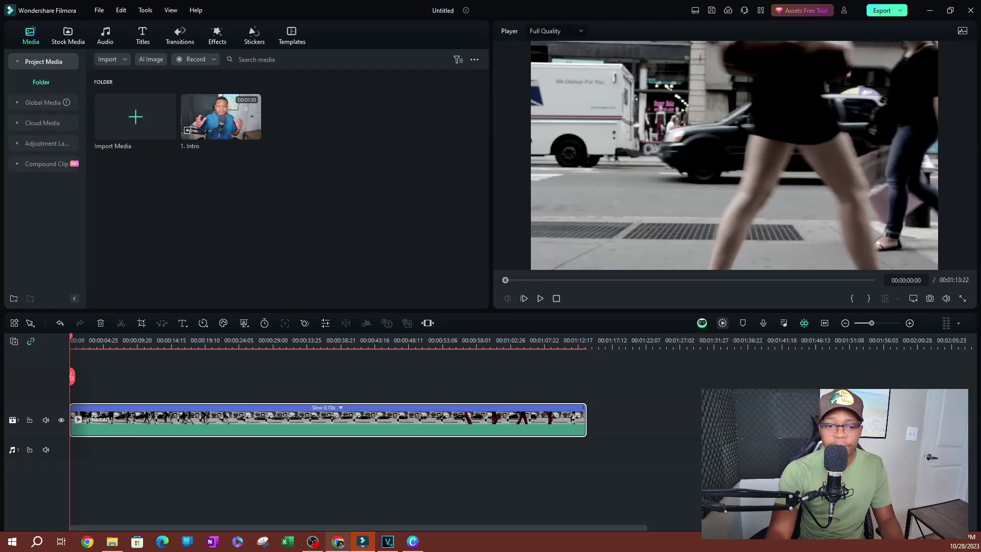
Render a preview of the Optical Flow street clip for smooth playback.
key("Return")
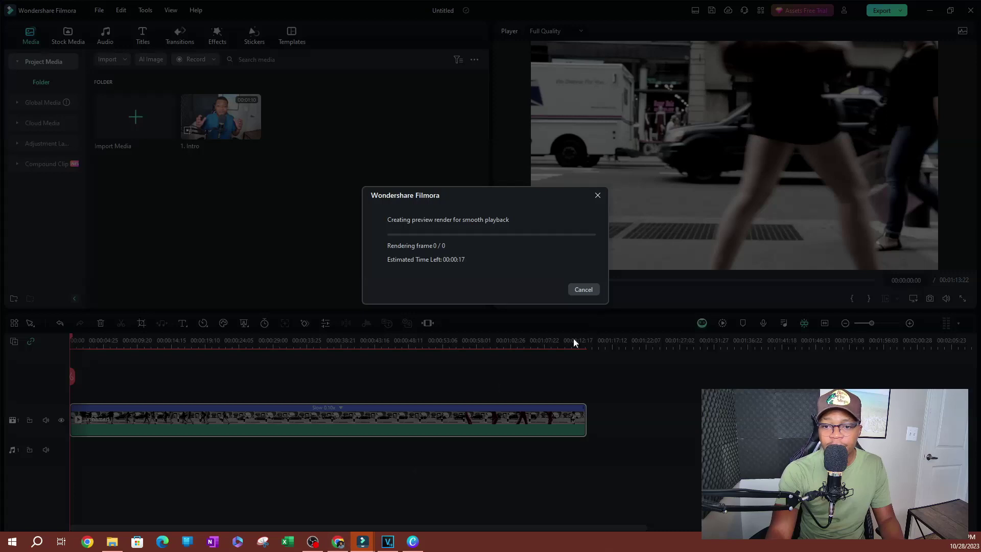